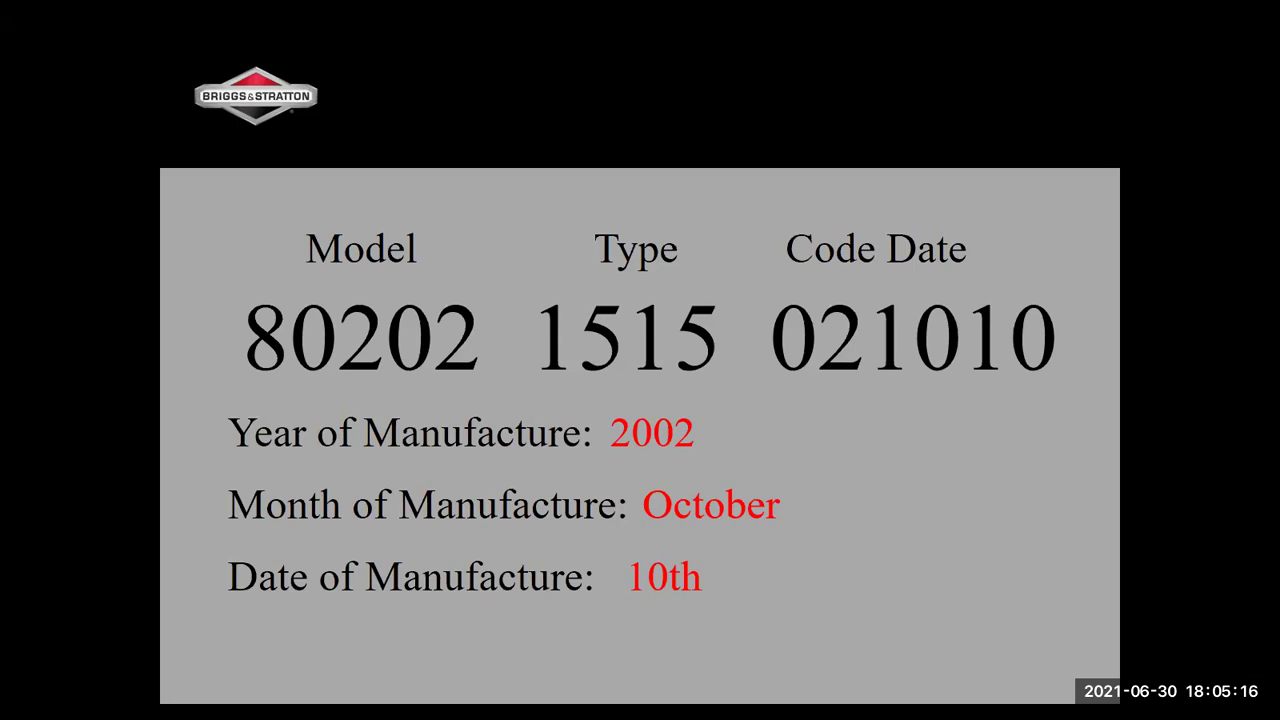
Switch to the Canvas quiz in the browser and enter 08 as the cubic inches in Question 1.
key("alt+Tab")
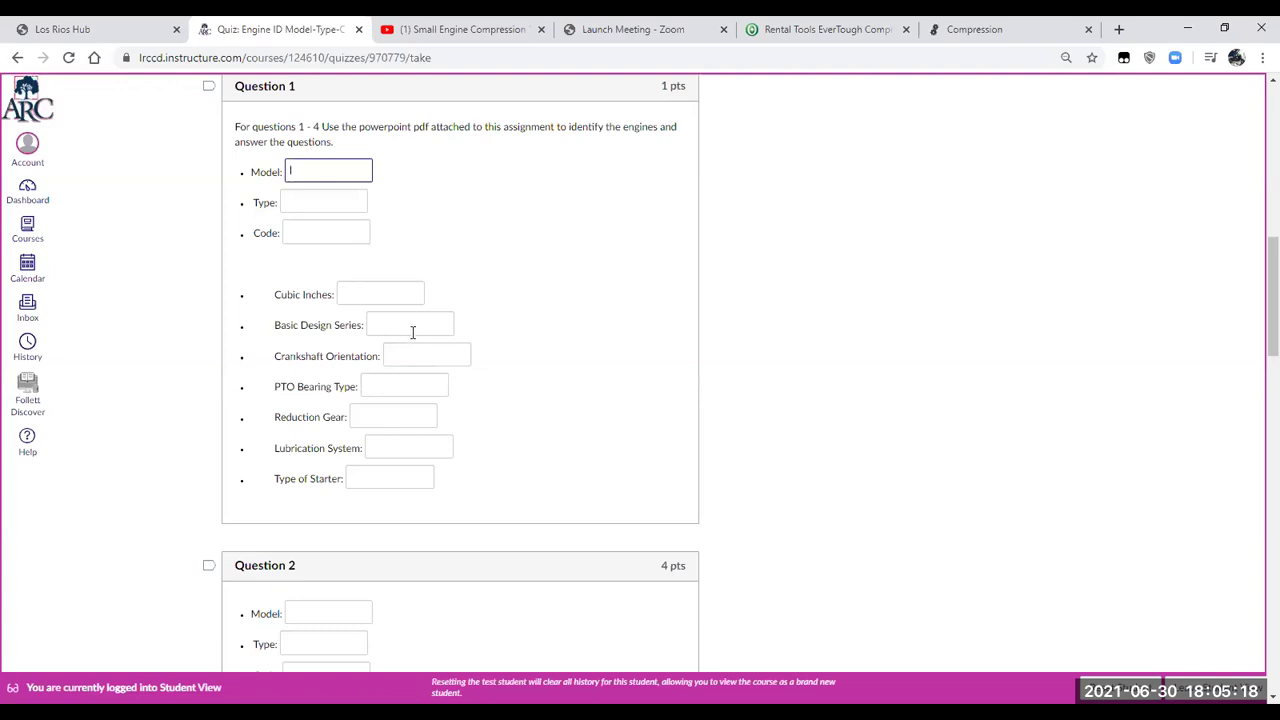
left_click(395, 294)
type("9")
type("8")
left_click(404, 324)
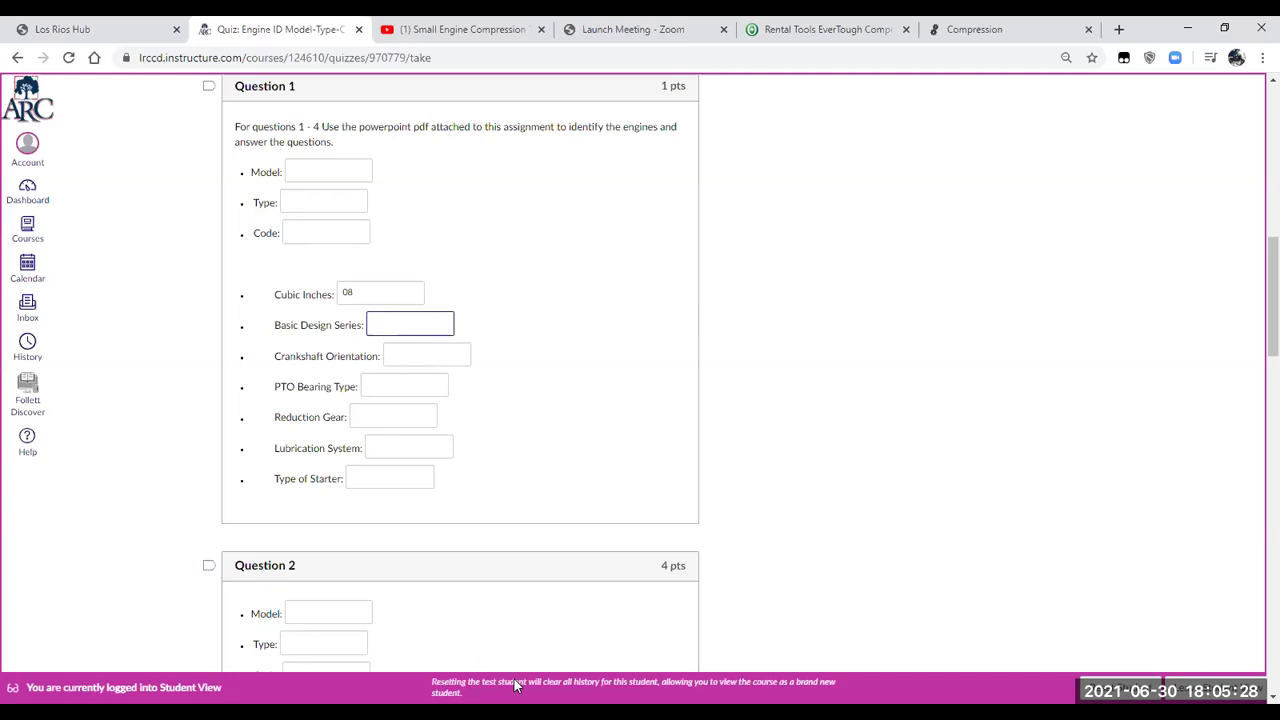
left_click(2, 438)
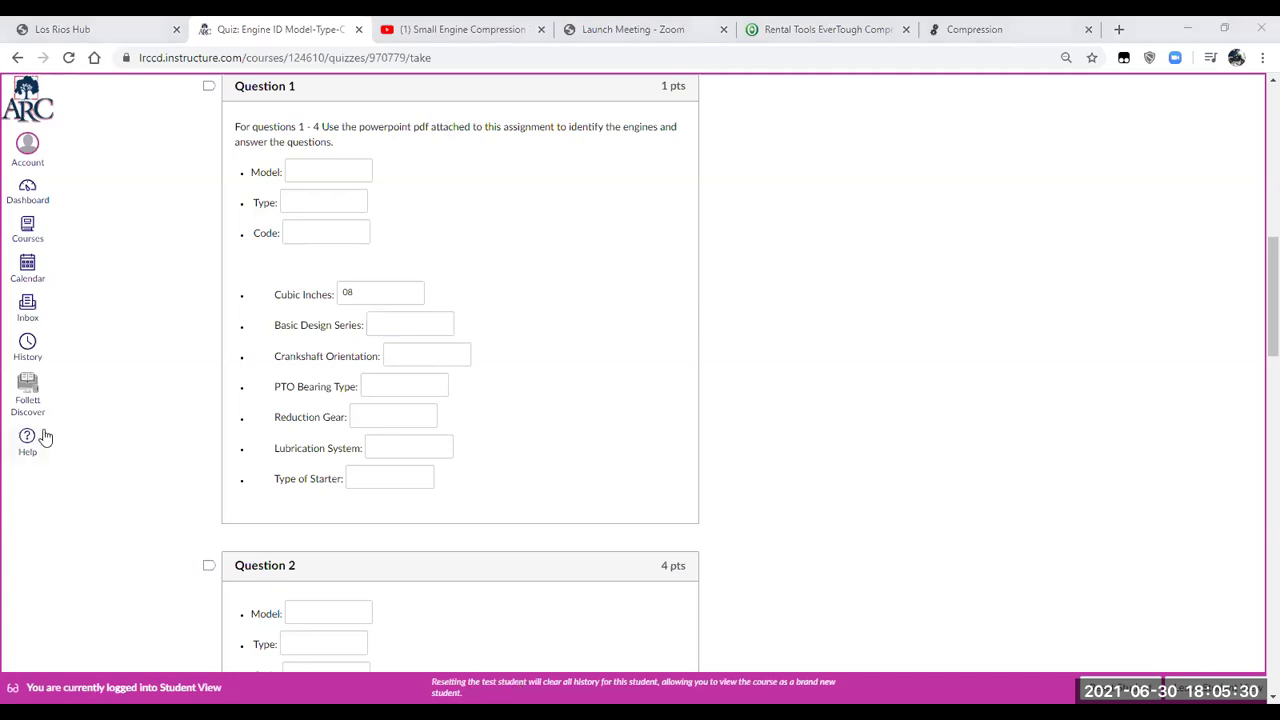
left_click(113, 455)
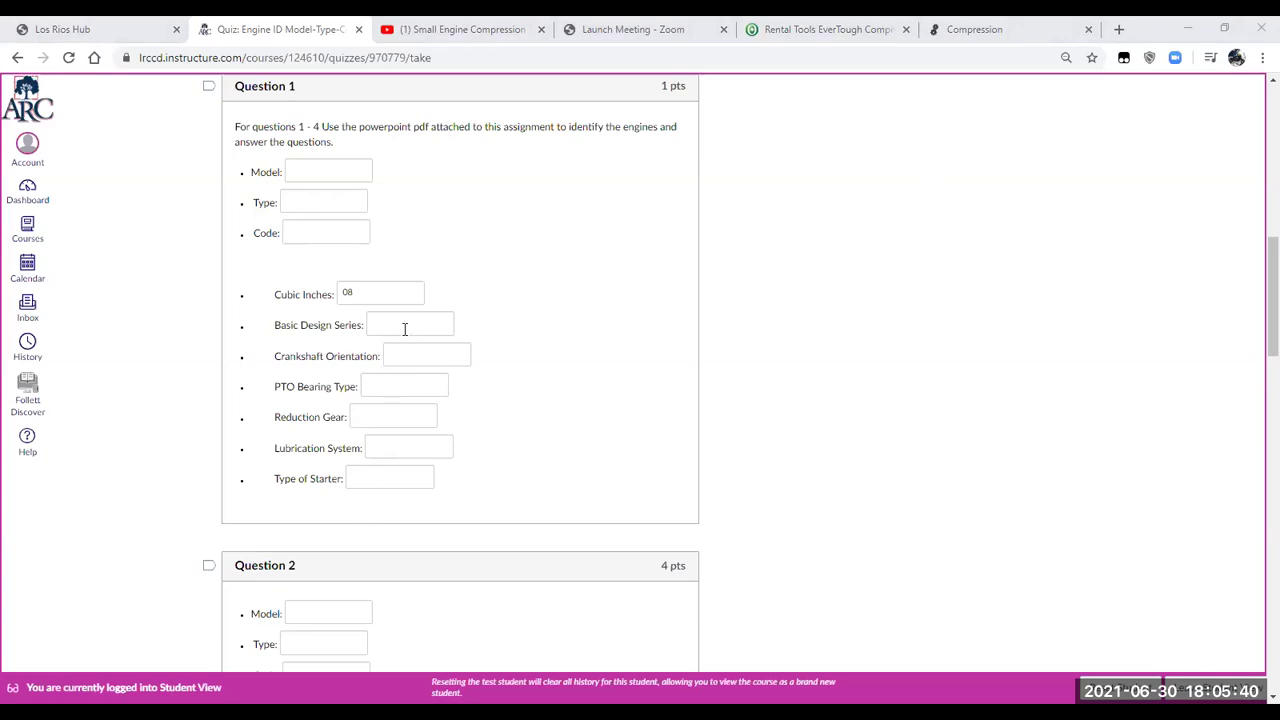
In Question 1, answer NO for the reduction gear and SPLASH for the lubrication system.
left_click(382, 417)
type("NO")
left_click(380, 457)
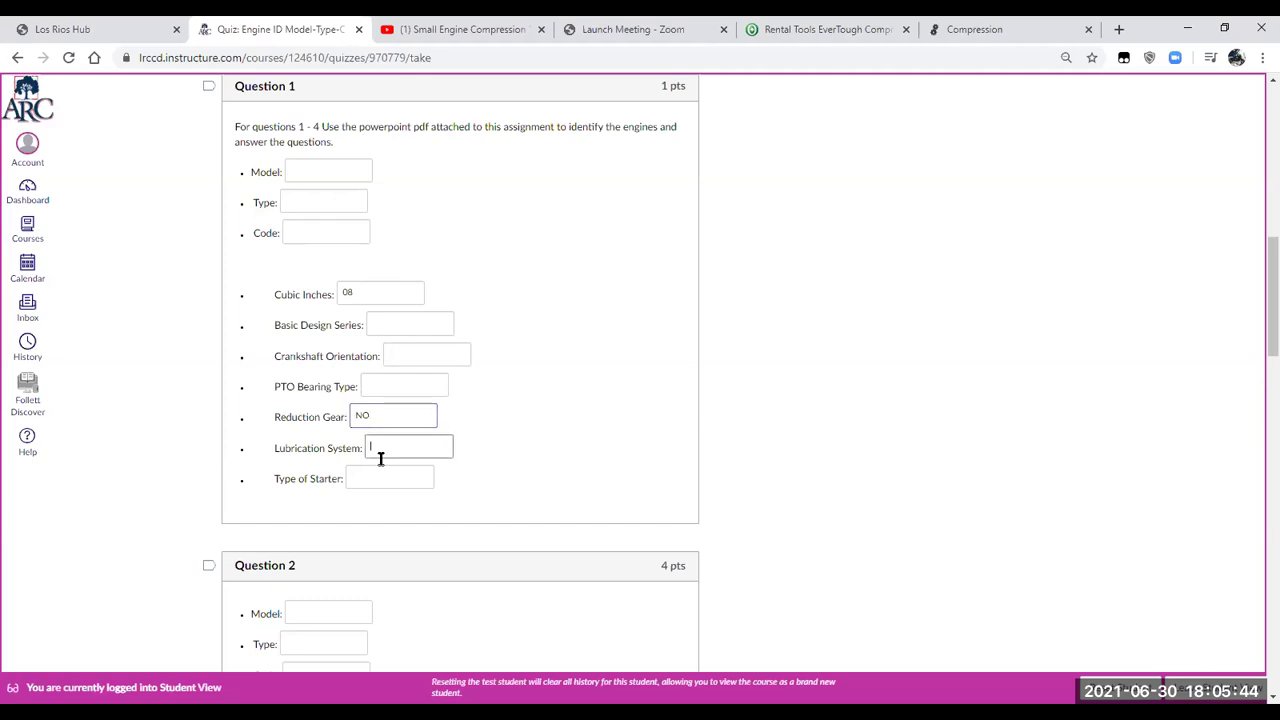
type("SPLASH")
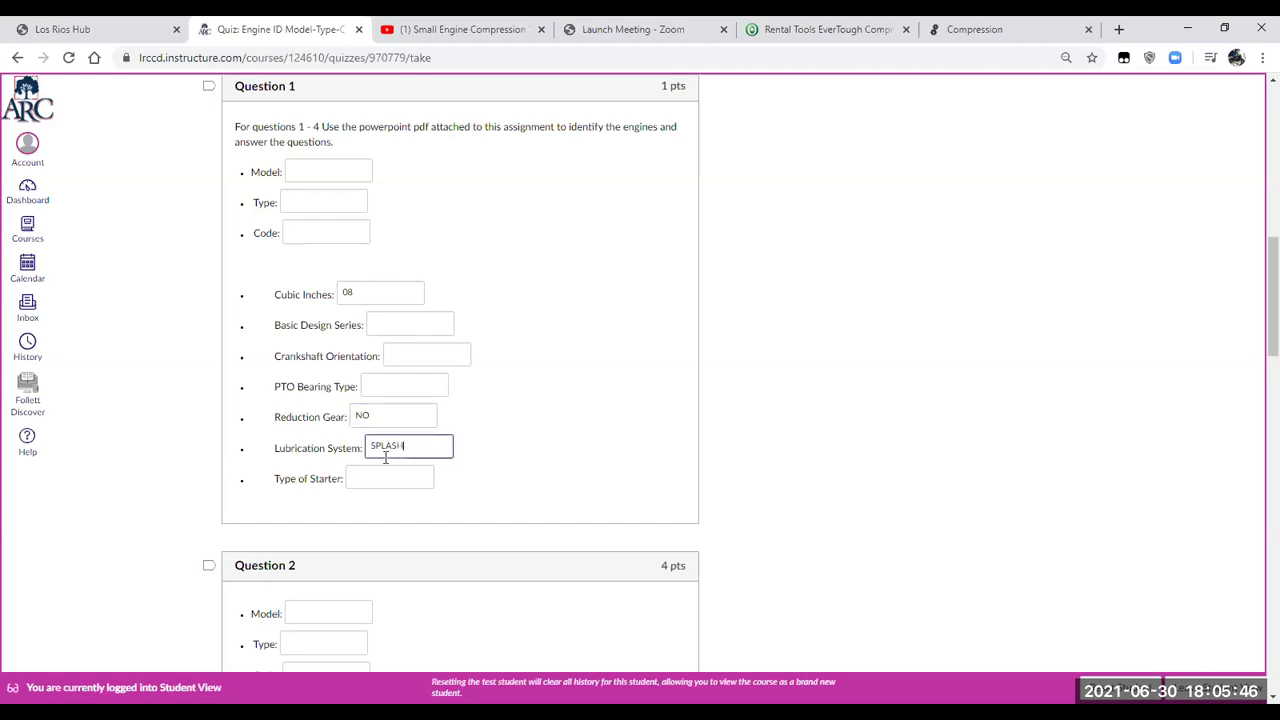
In Question 1, enter REWIND as the starter type and PLAIN as the PTO bearing type.
left_click(399, 479)
type("REWIND")
left_click(387, 389)
type("PLAIN")
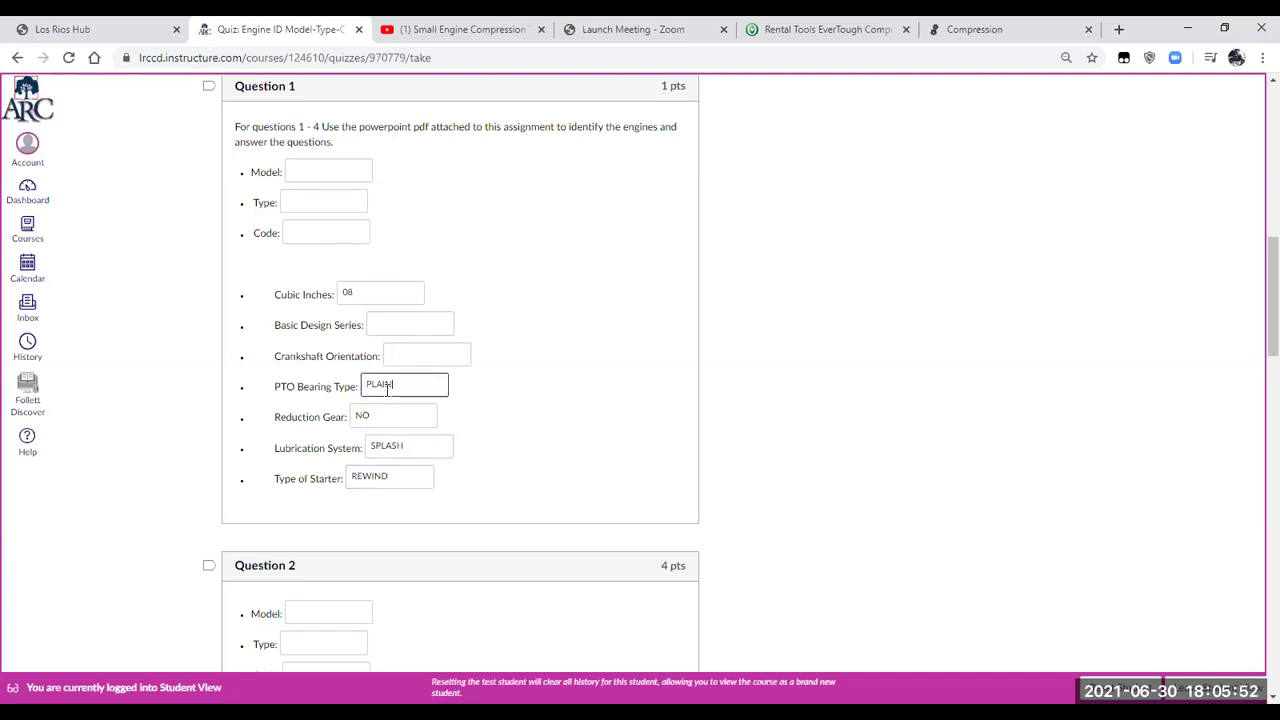
Enter HORZONTAL as Question 1's crankshaft orientation and, after consulting the model 80202 slide in the presentation, 0 as the basic design series.
left_click(414, 353)
type("HORIZONTAL")
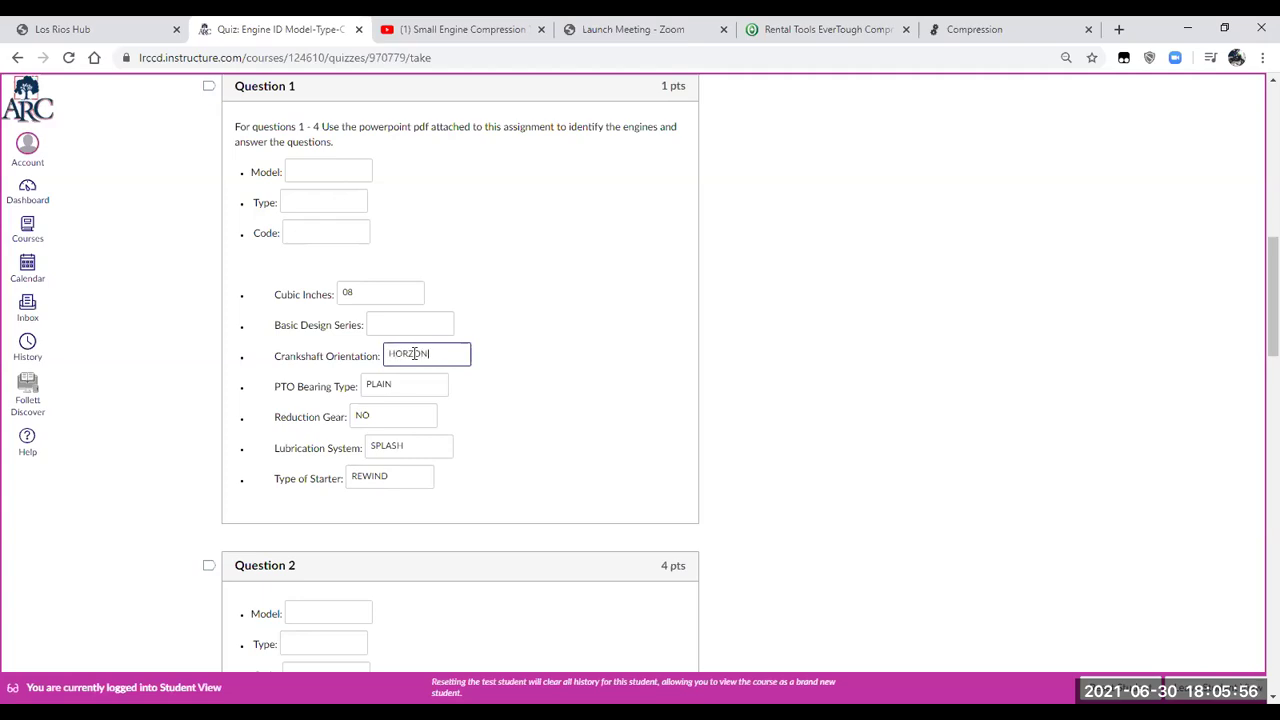
left_click(406, 318)
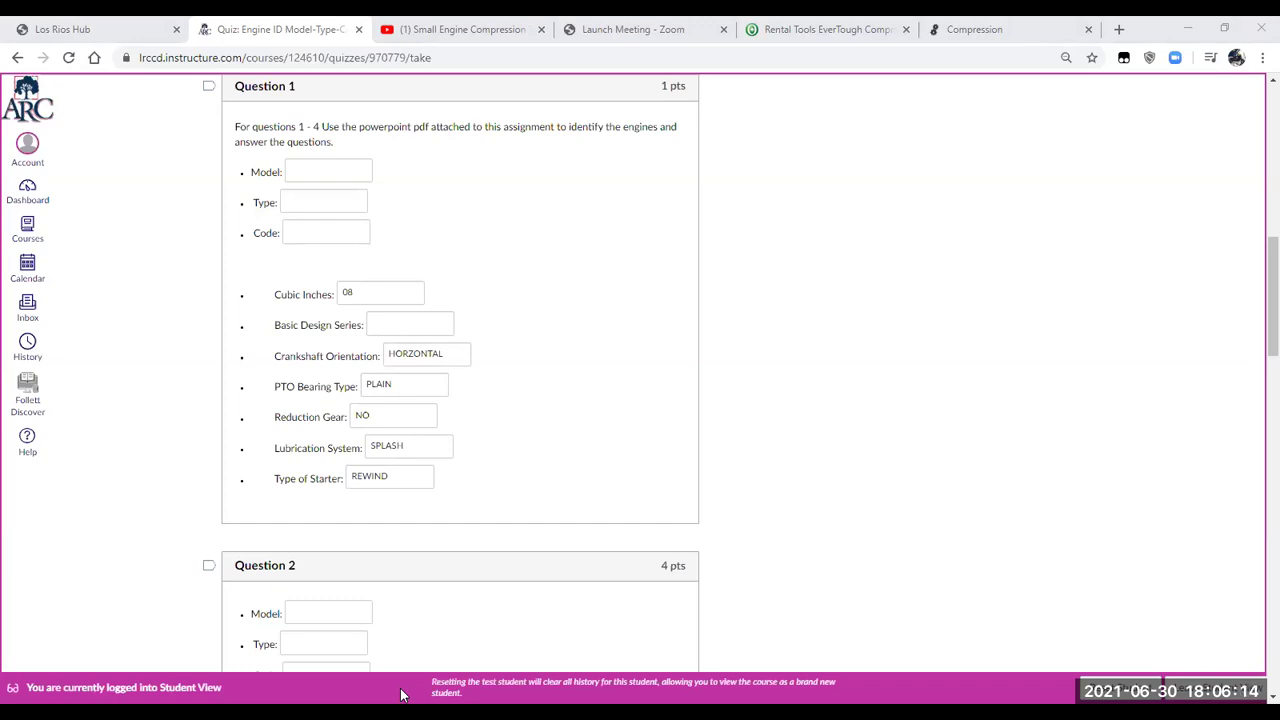
key("alt+Tab")
scroll(200, 380, "down", 2)
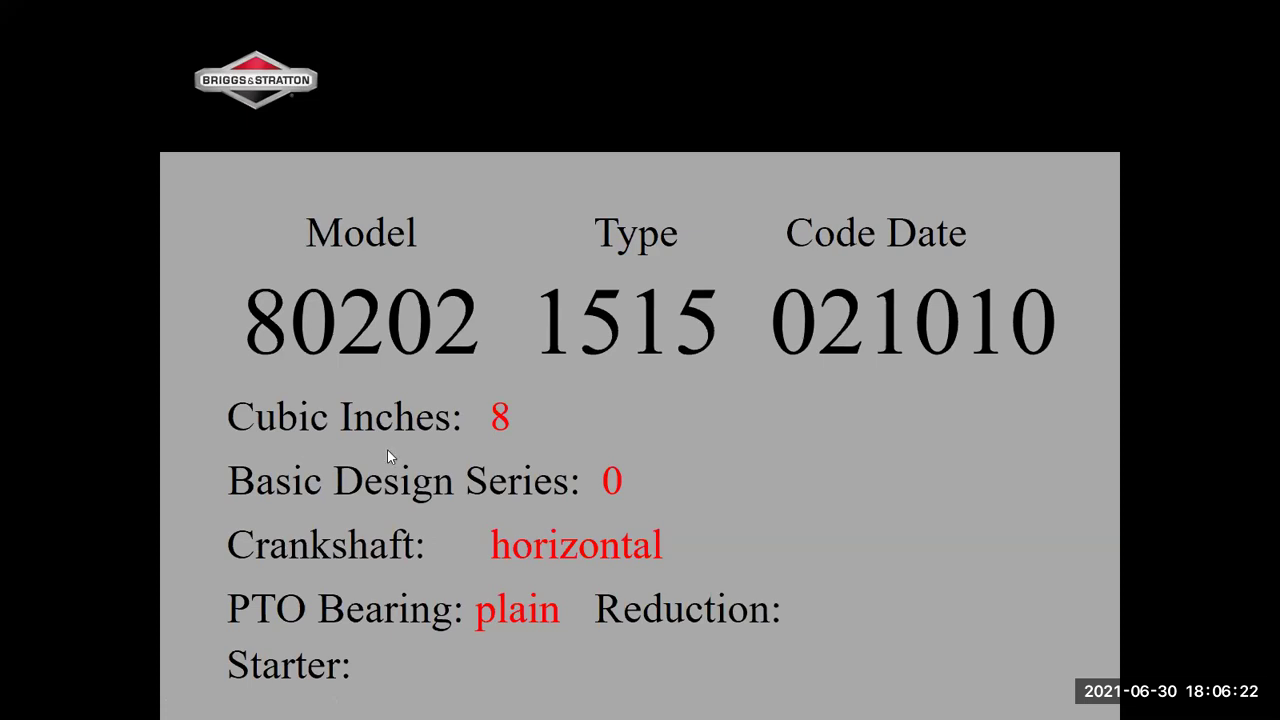
key("alt+Tab")
type("0")
left_click(503, 489)
Enter 125 CC as the cubic inches in Question 5, the question about the student's own engine.
scroll(503, 489, "down", 2)
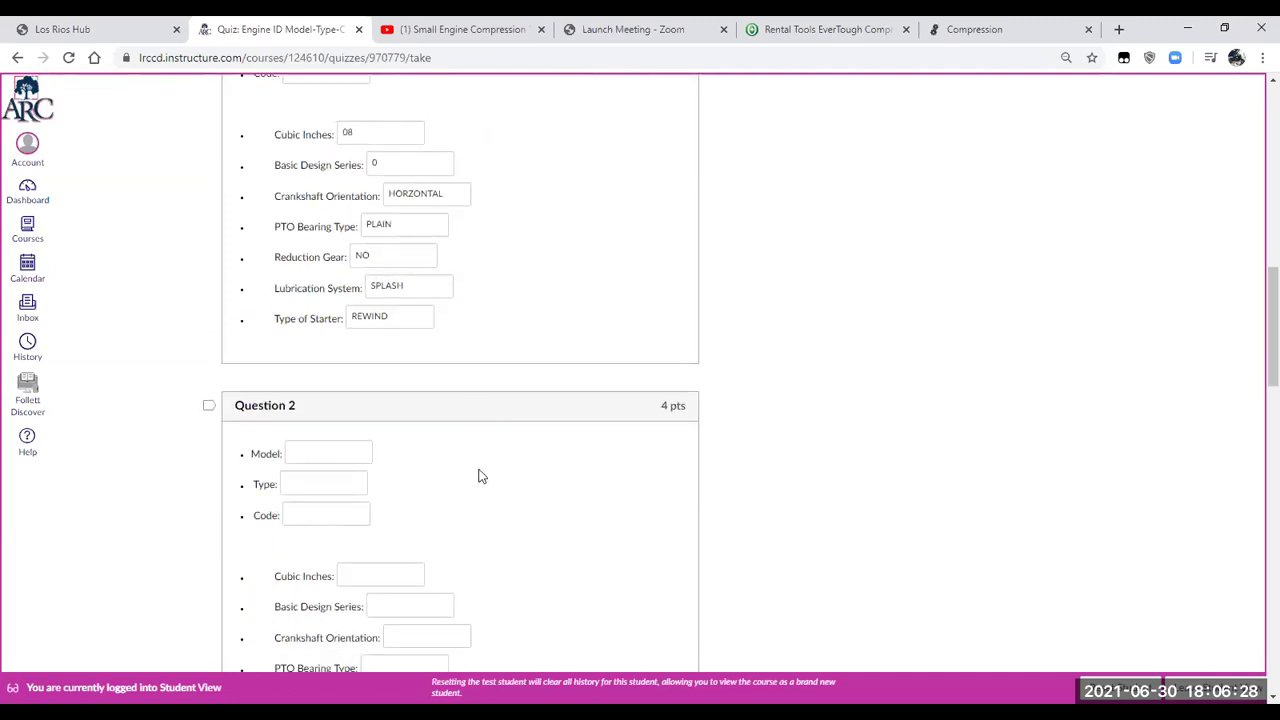
scroll(463, 500, "down", 8)
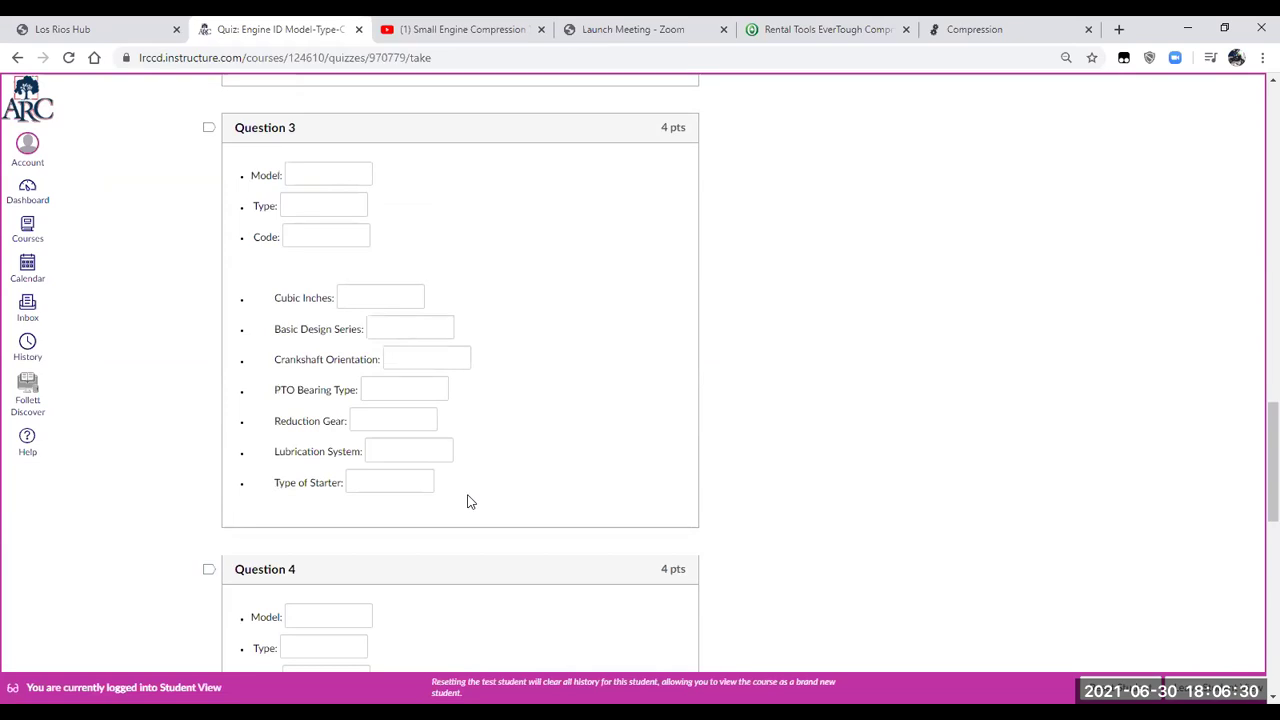
scroll(470, 501, "down", 4)
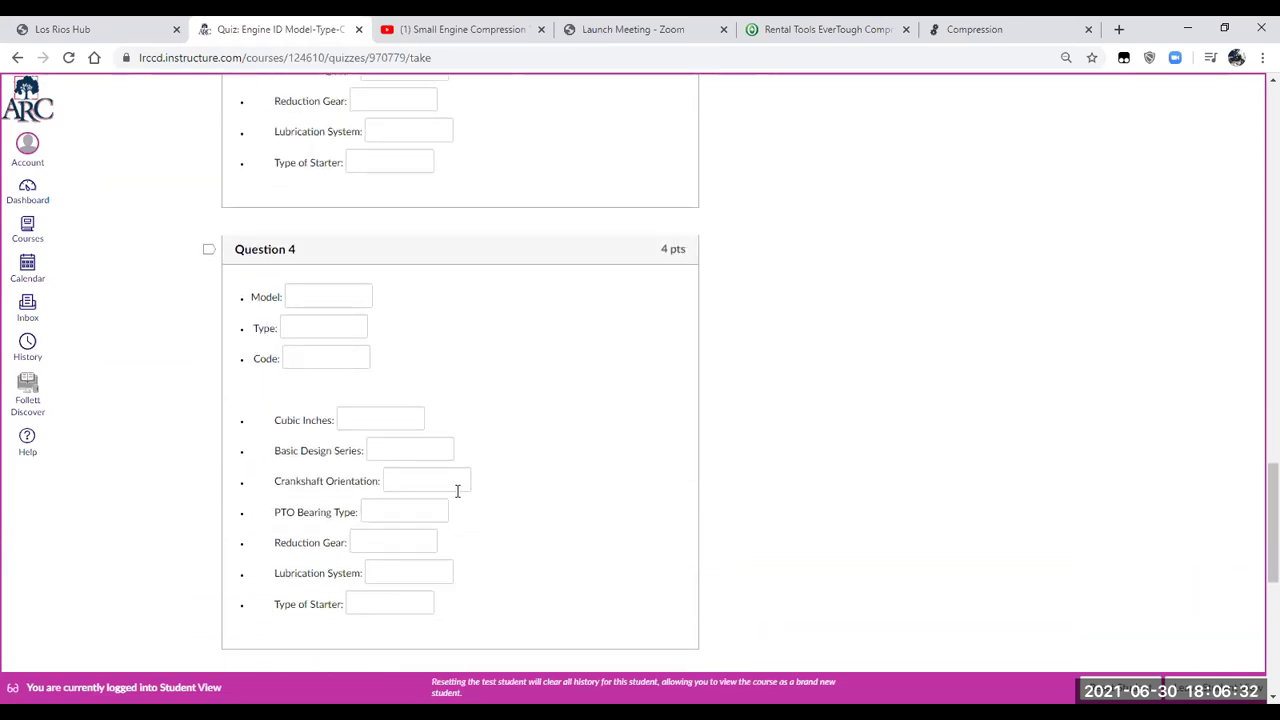
scroll(457, 490, "down", 4)
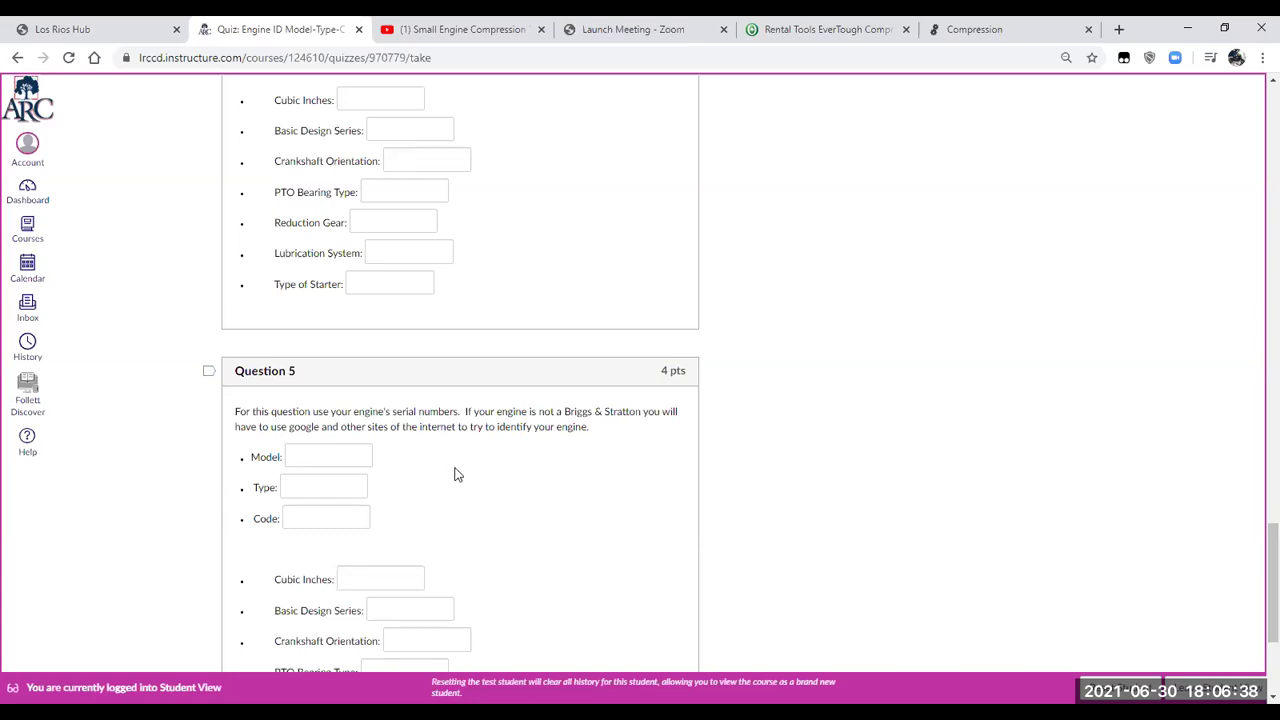
scroll(460, 470, "down", 2)
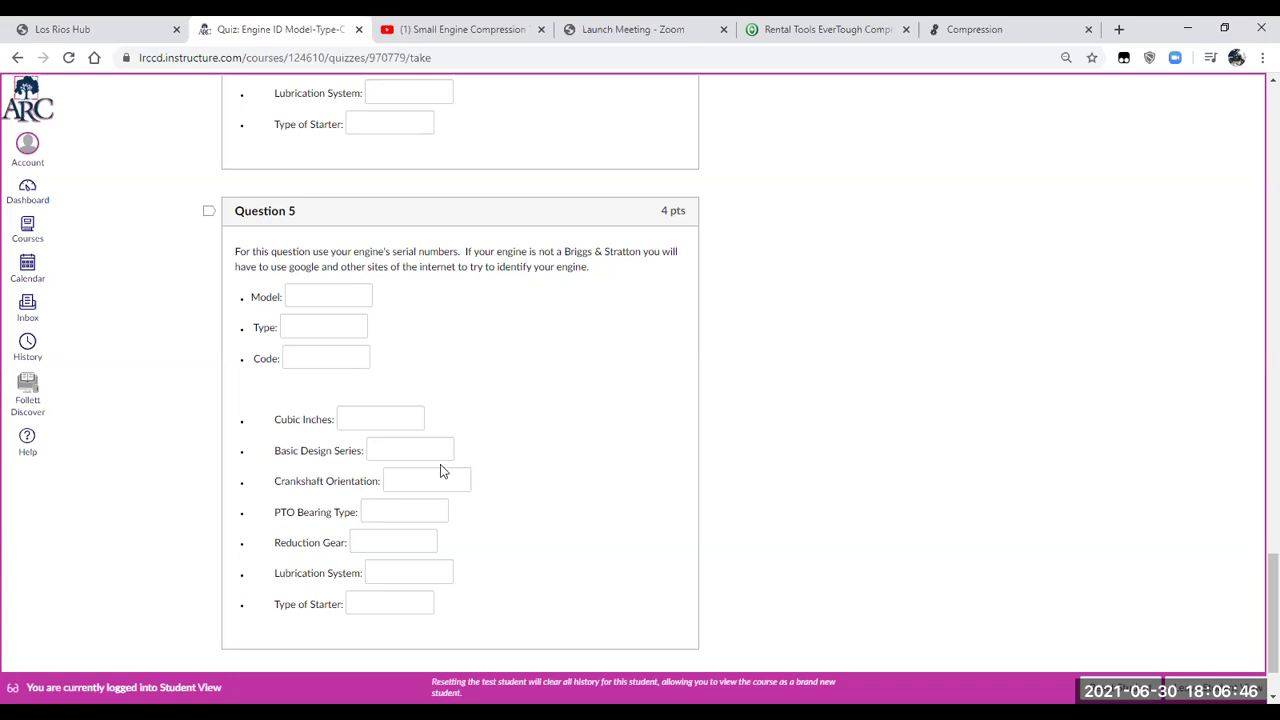
left_click(337, 295)
left_click(311, 330)
left_click(299, 360)
left_click(361, 418)
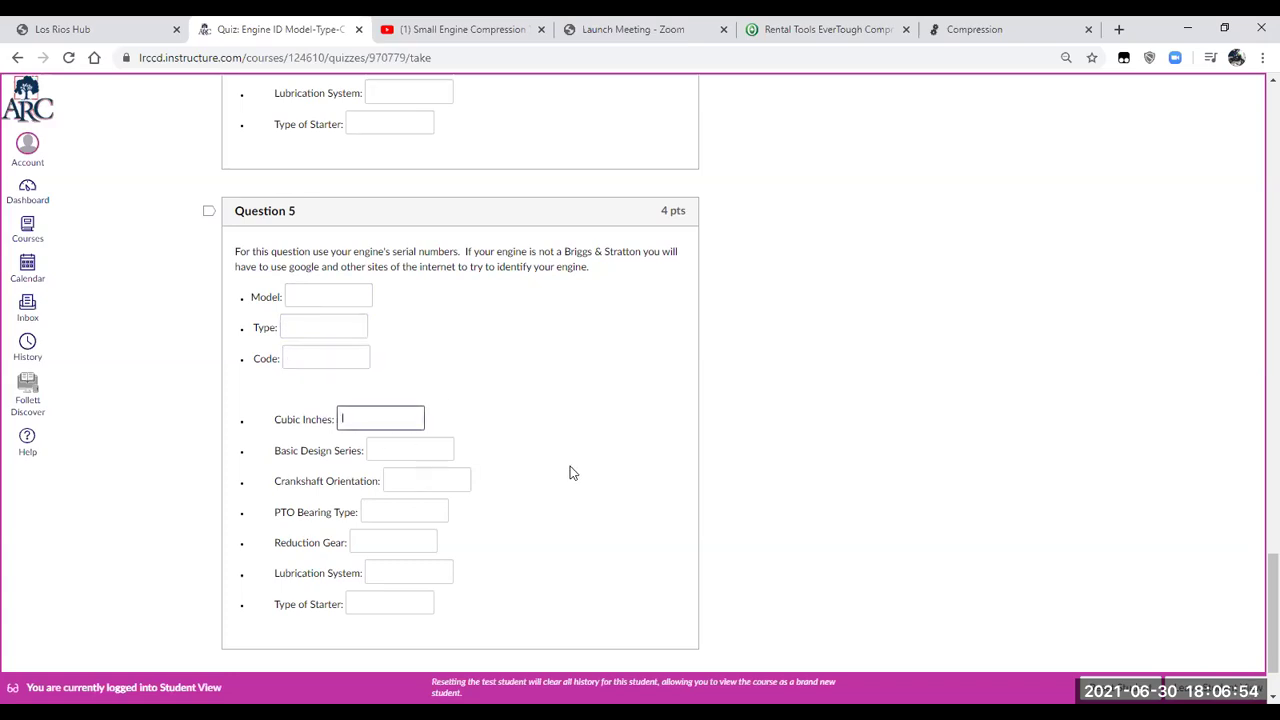
type("125")
Return to the quiz instructions and open the inline preview of Engine Number ID Presentation.pdf.
scroll(464, 405, "up", 2)
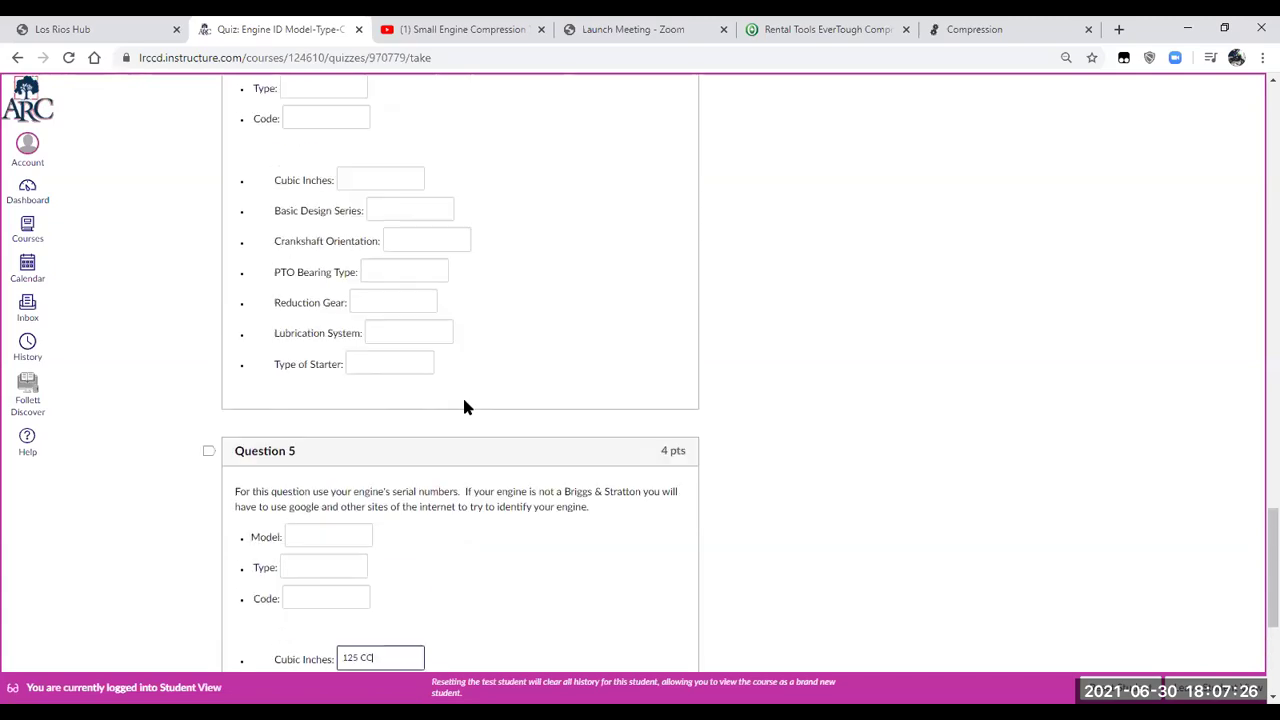
scroll(462, 394, "up", 20)
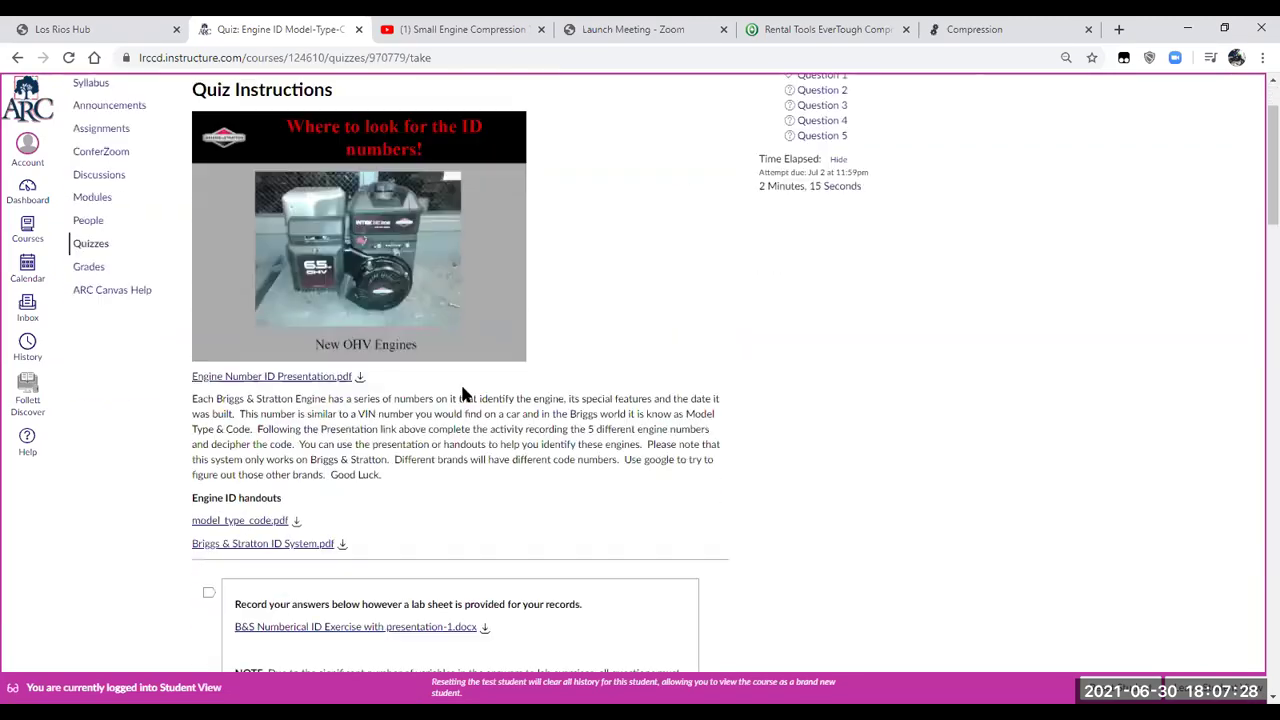
scroll(463, 394, "down", 3)
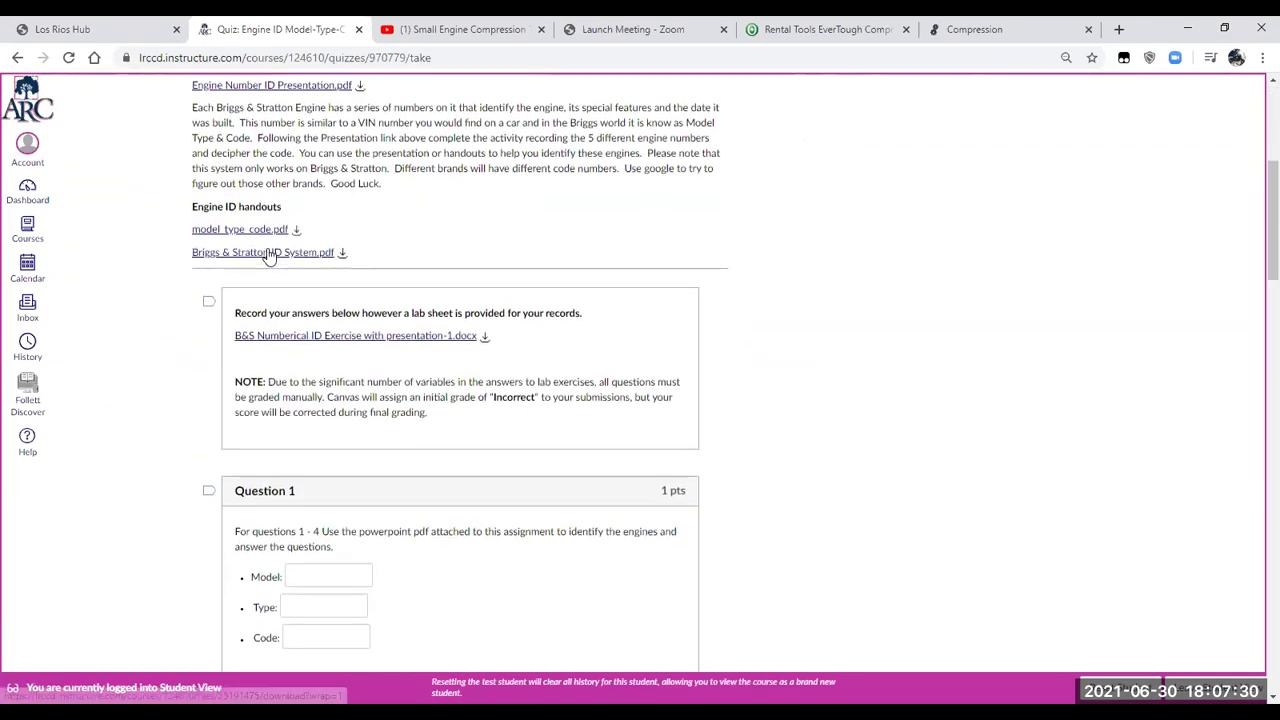
scroll(268, 255, "up", 1)
left_click(306, 162)
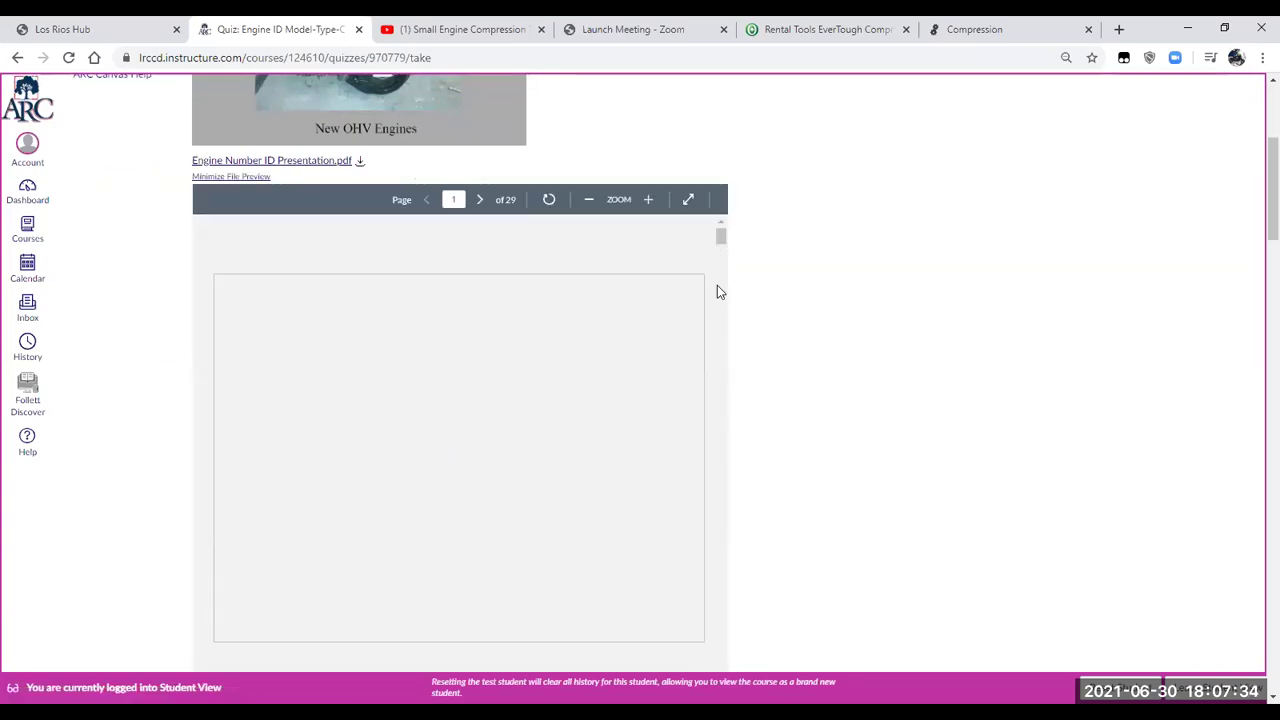
Go through the presentation to the Problem #2 slides on pages 21 to 23 and review the engine's decoded numbers.
left_click_drag(720, 240, 703, 468)
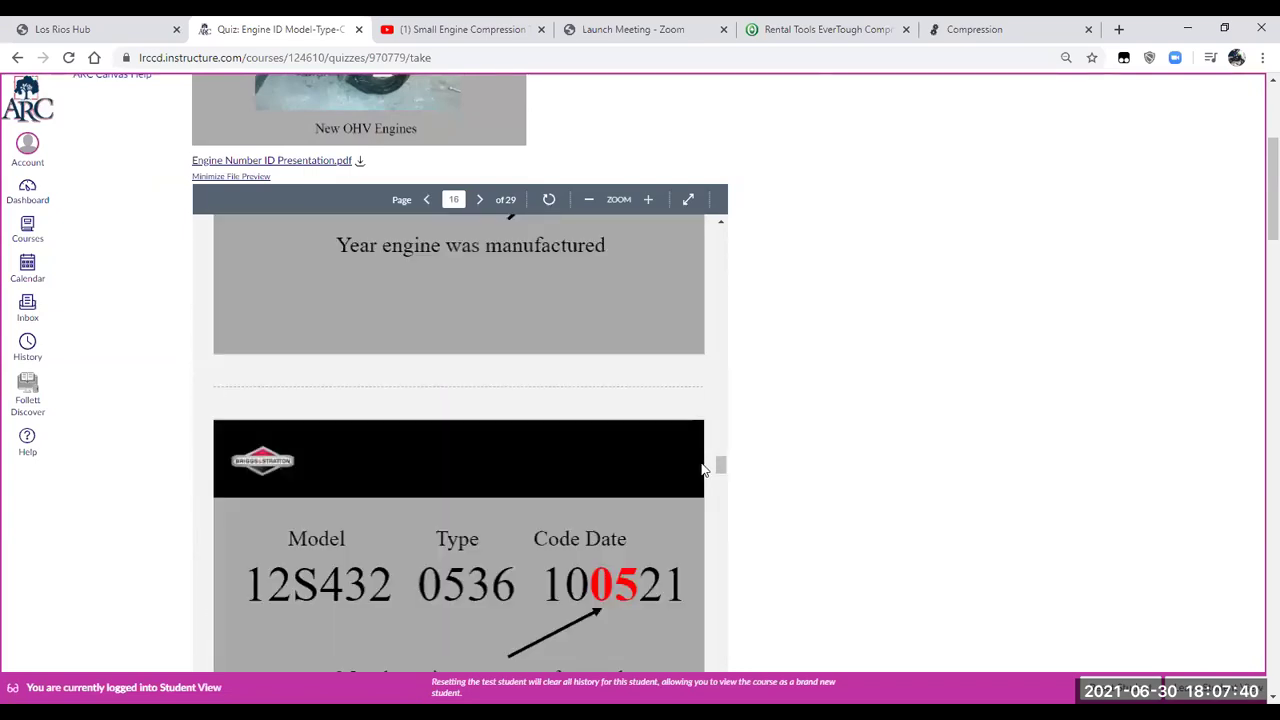
scroll(522, 527, "down", 5)
scroll(522, 527, "down", 8)
scroll(527, 515, "down", 10)
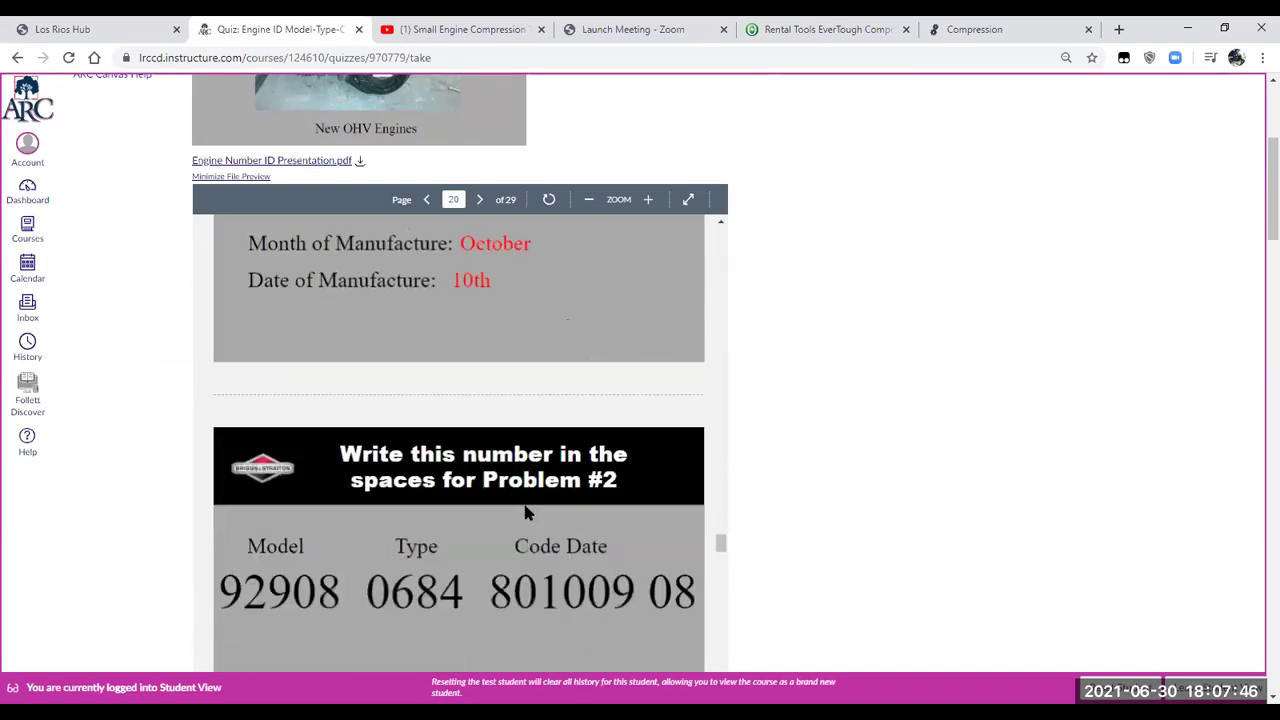
scroll(527, 513, "down", 2)
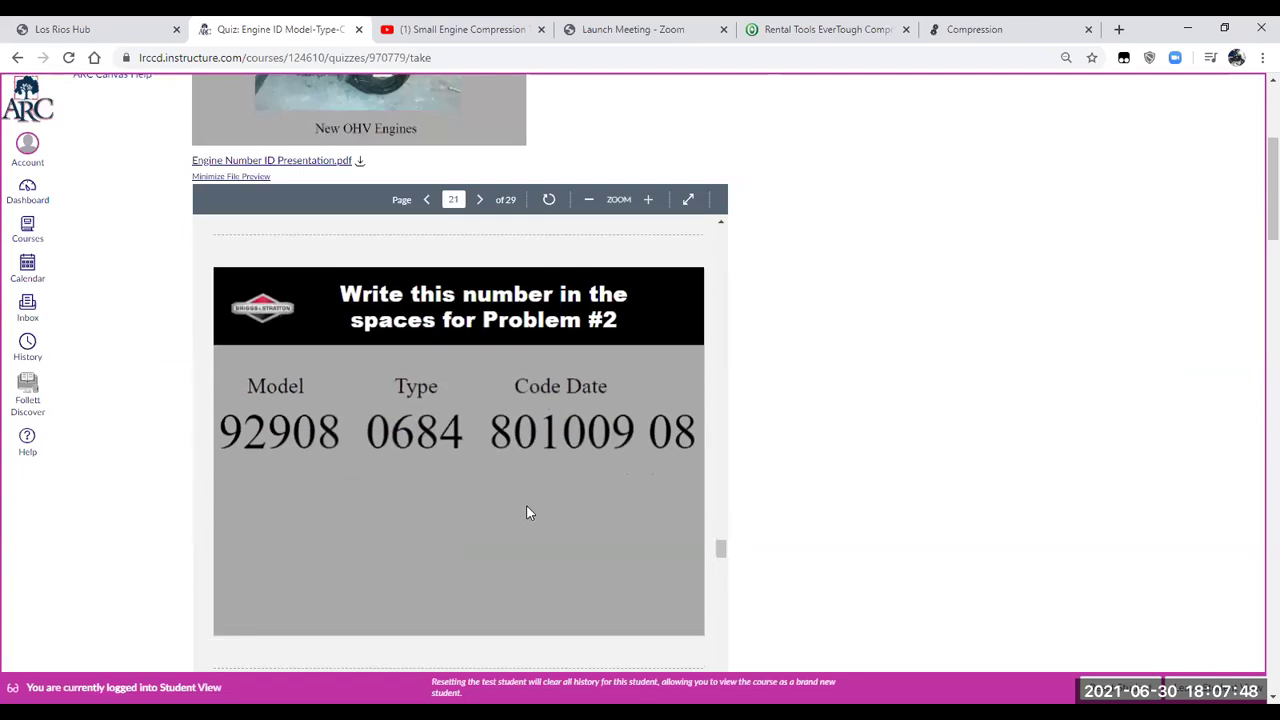
scroll(529, 513, "down", 6)
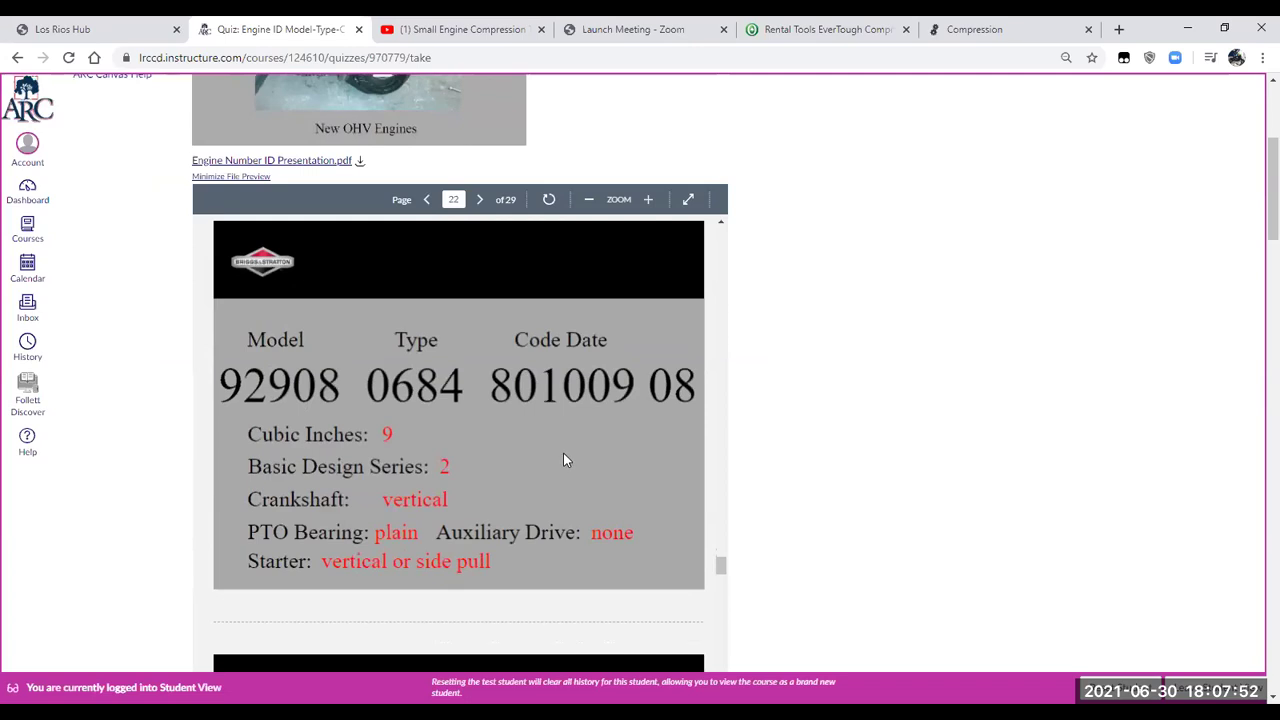
scroll(520, 450, "down", 5)
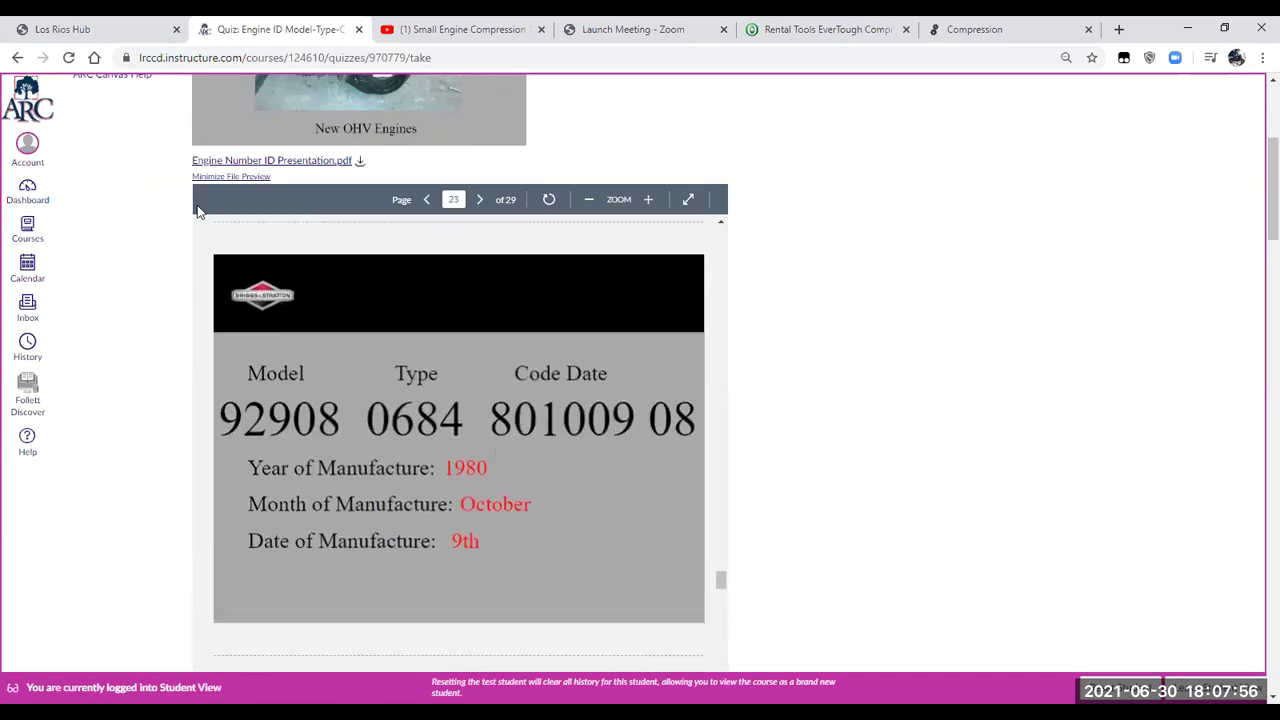
Open the inline preview of the Briggs & Stratton ID System.pdf handout below the quiz instructions.
scroll(477, 322, "up", 3)
scroll(826, 445, "down", 3)
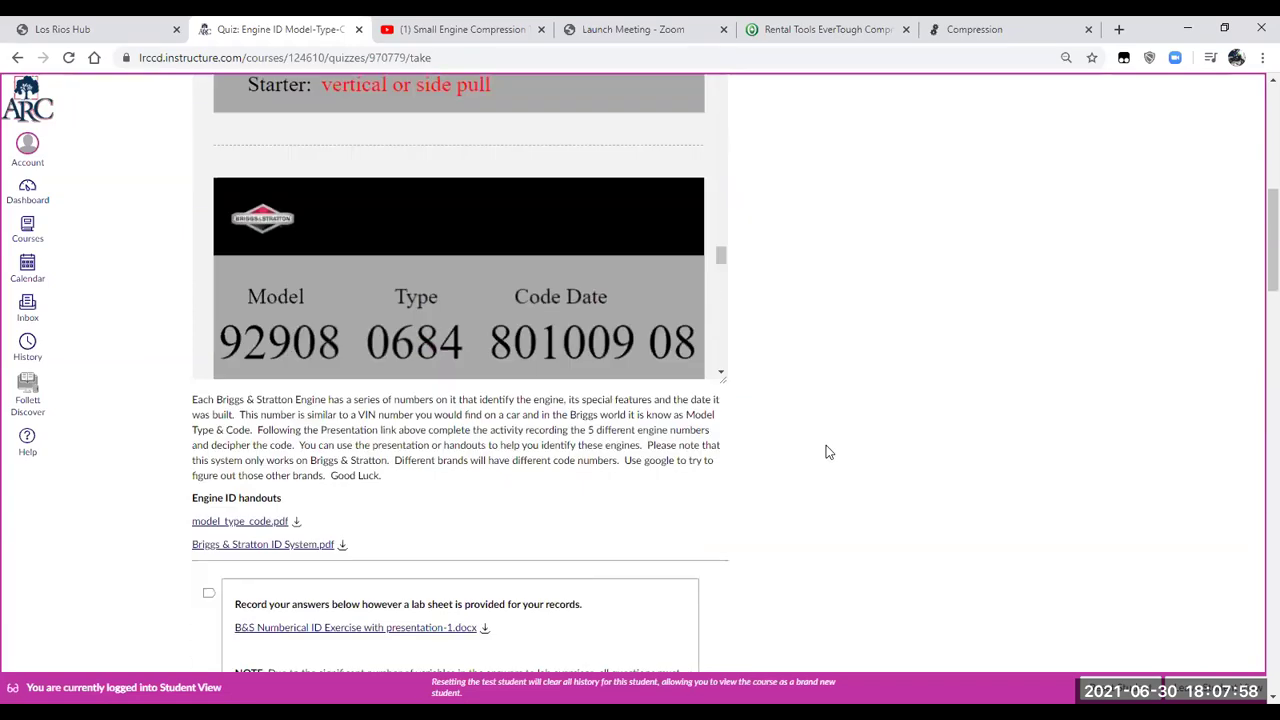
left_click(247, 541)
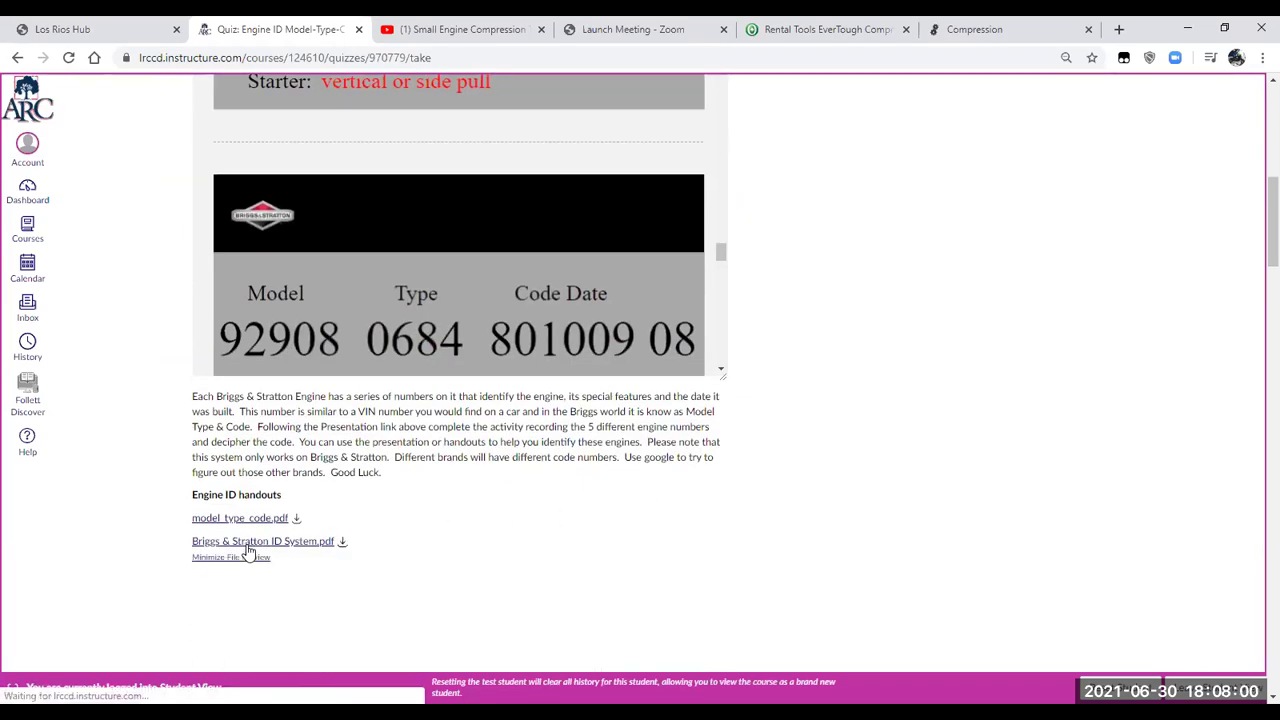
scroll(390, 543, "down", 1)
scroll(390, 543, "down", 2)
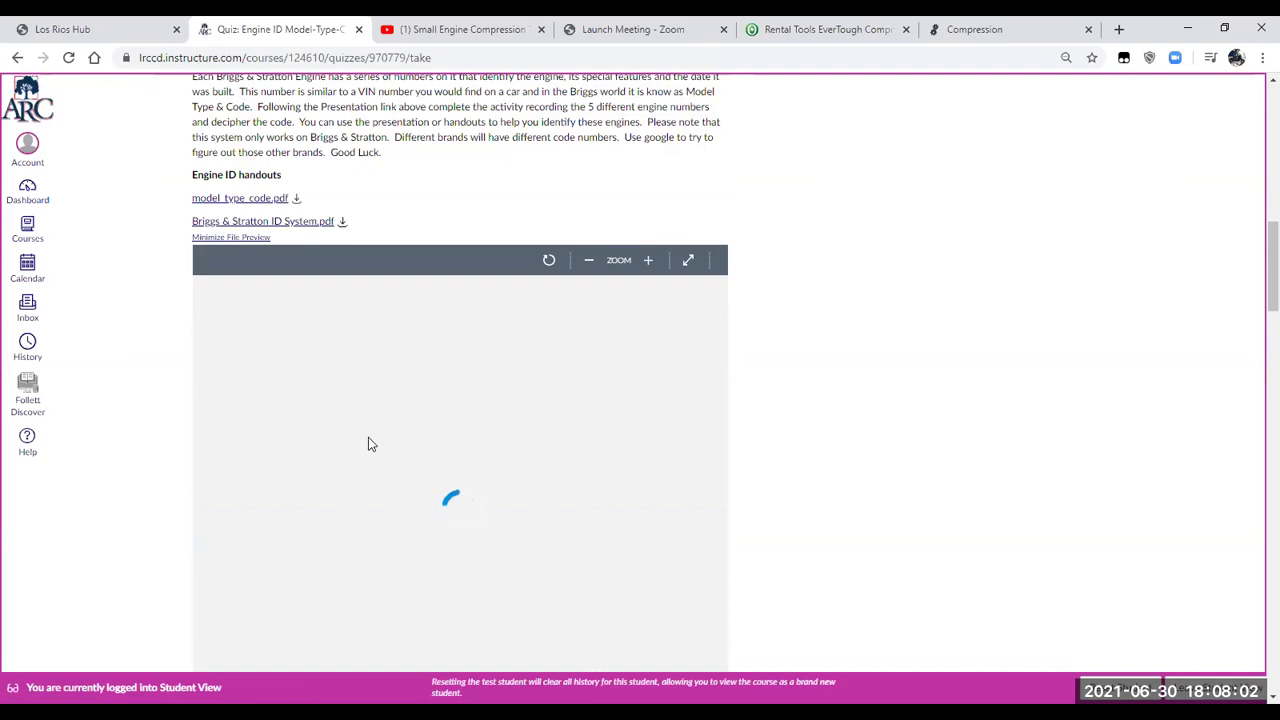